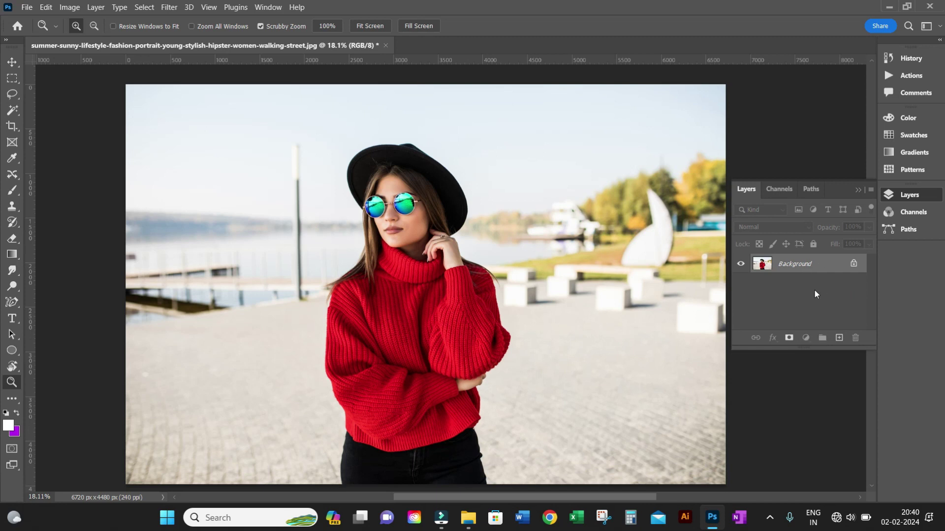
Duplicate the Background layer and select the woman with the Select Subject command.
key(ctrl+j)
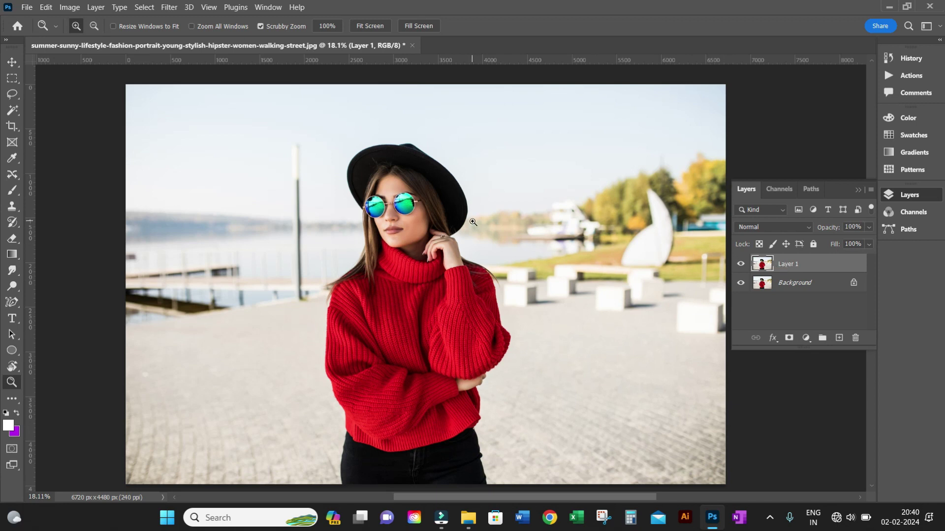
click(144, 7)
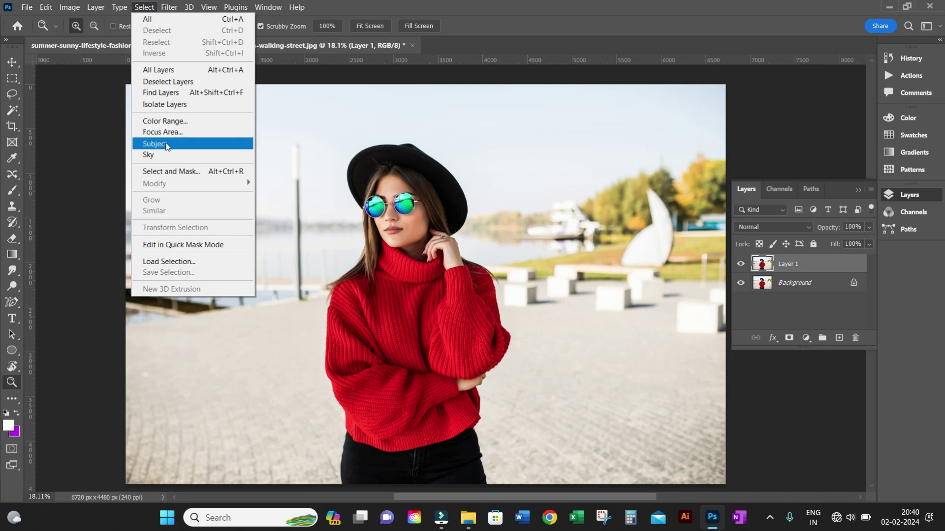
click(165, 143)
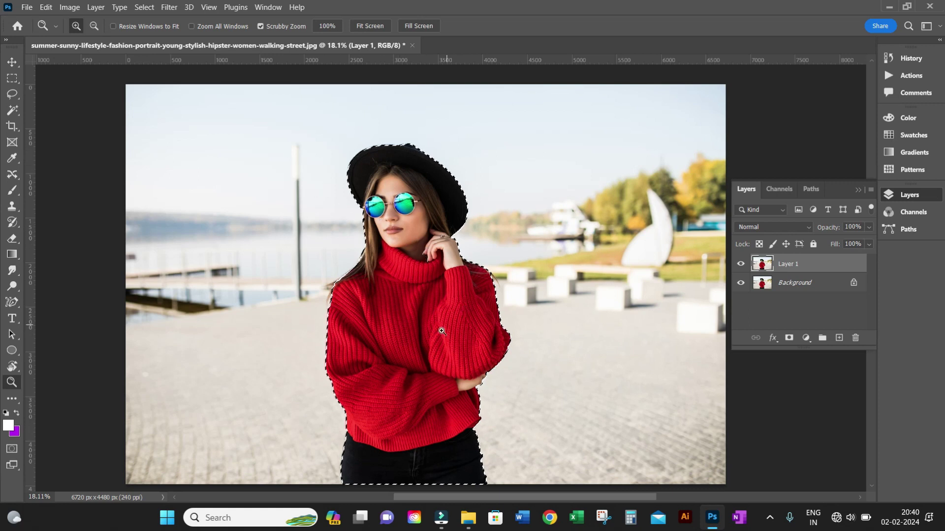
Add a layer mask to Layer 1 from the subject selection and hide the Background layer.
drag(366, 290, 290, 276)
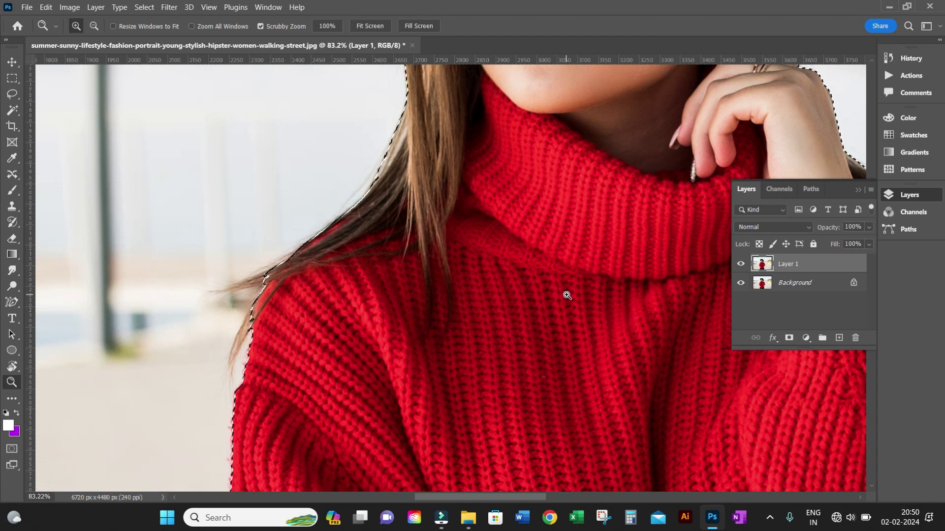
key(ctrl+minus)
key(ctrl+minus)
key(ctrl+minus)
key(ctrl+minus)
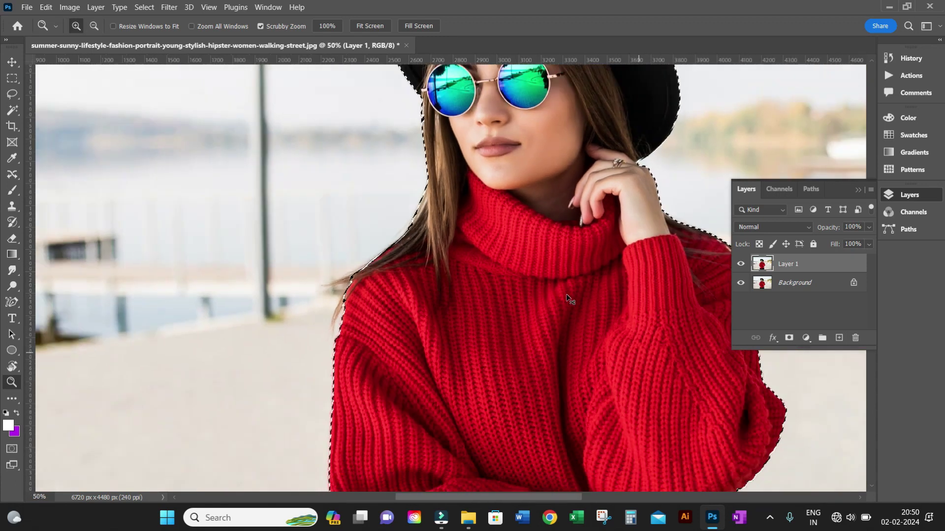
key(ctrl+minus)
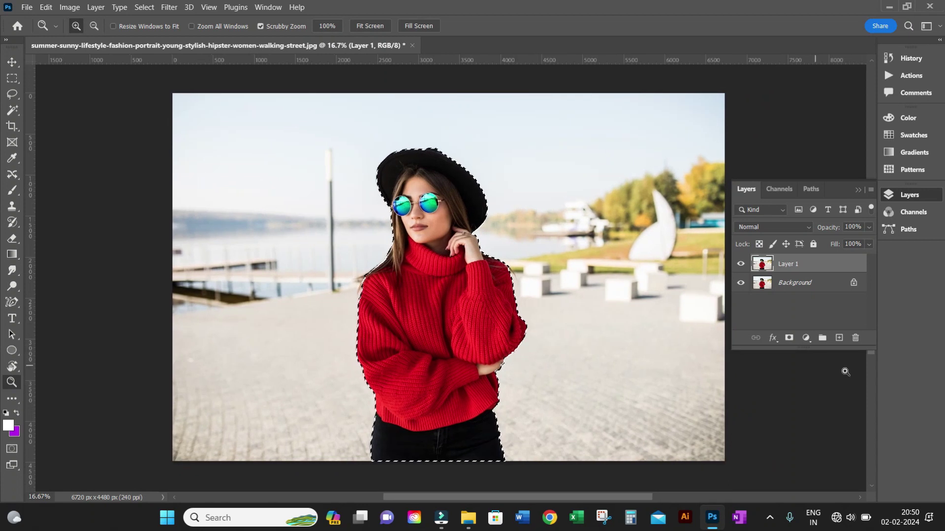
click(789, 340)
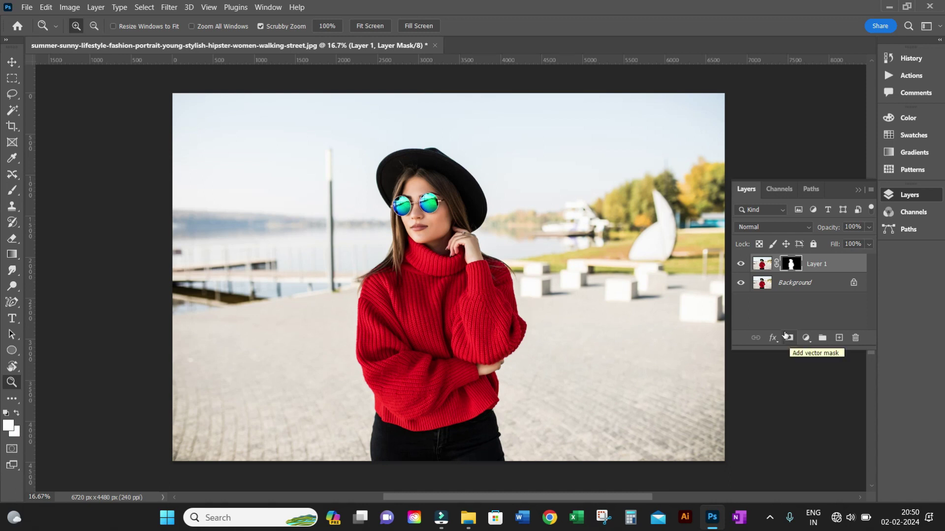
click(740, 283)
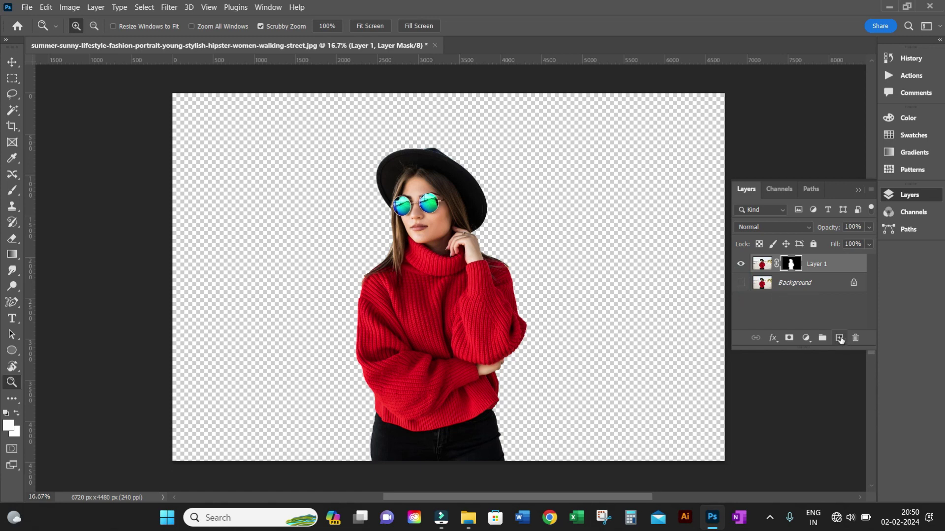
Add a new layer and fill it with a white-to-purple radial gradient running from the woman's chest to the canvas corner.
click(839, 338)
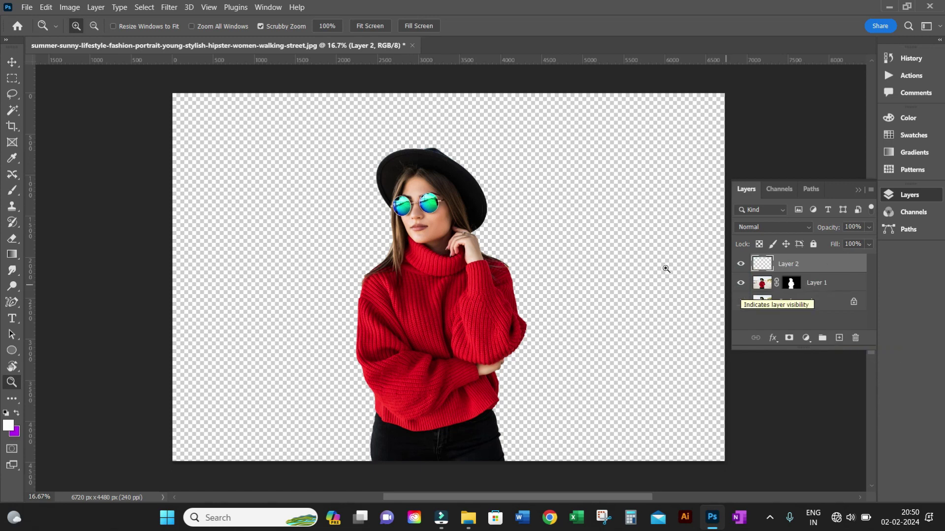
click(12, 255)
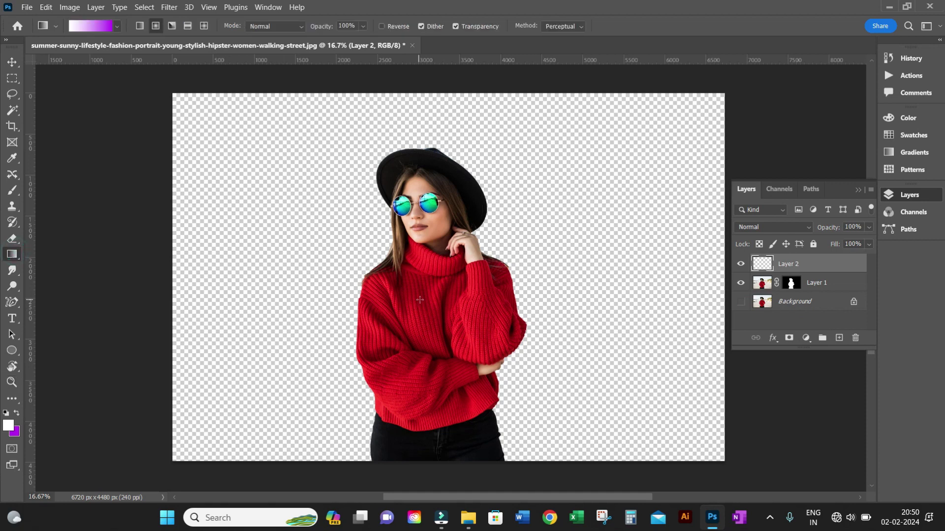
drag(433, 302, 174, 95)
Move Layer 1 above the gradient layer and shift the cut-out woman slightly up the canvas.
drag(826, 285, 827, 262)
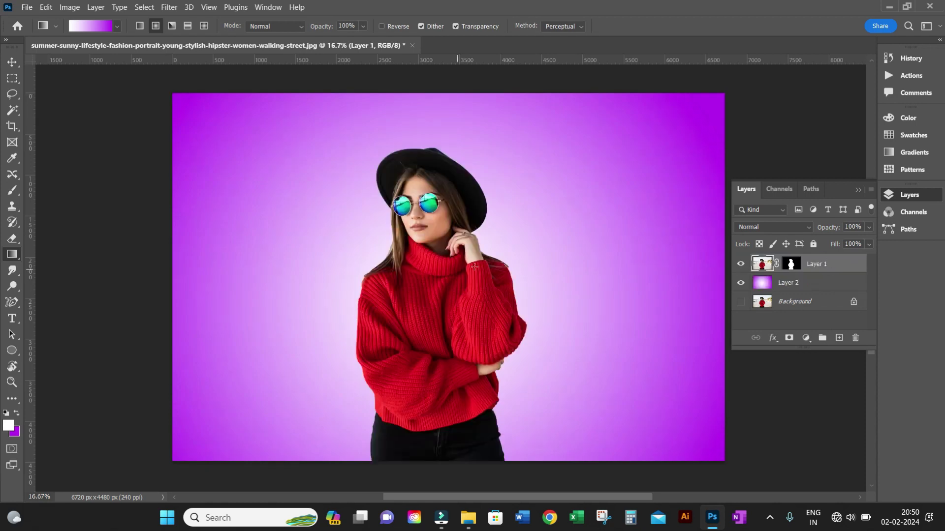
click(12, 62)
drag(453, 304, 461, 276)
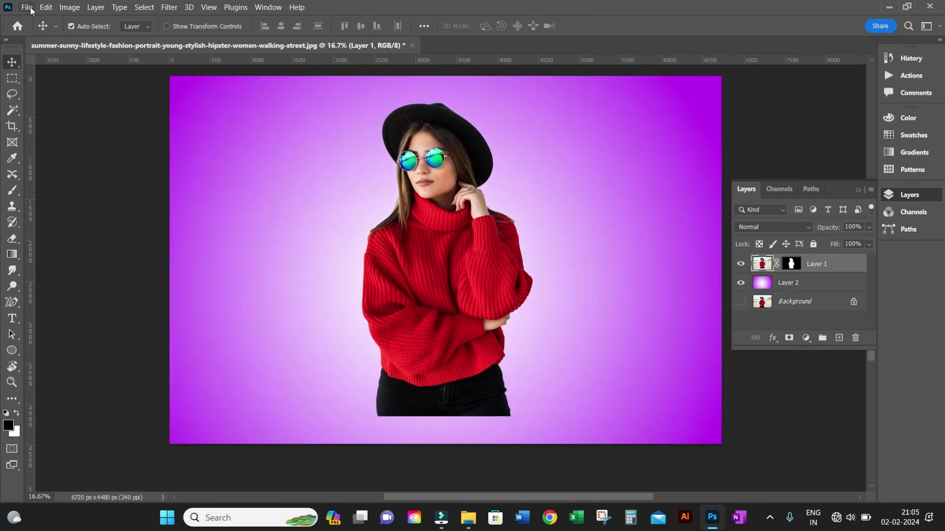
Place the realistic-black-paint-drips image as an embedded file and position it across the woman's sweater.
click(27, 7)
click(59, 245)
click(405, 294)
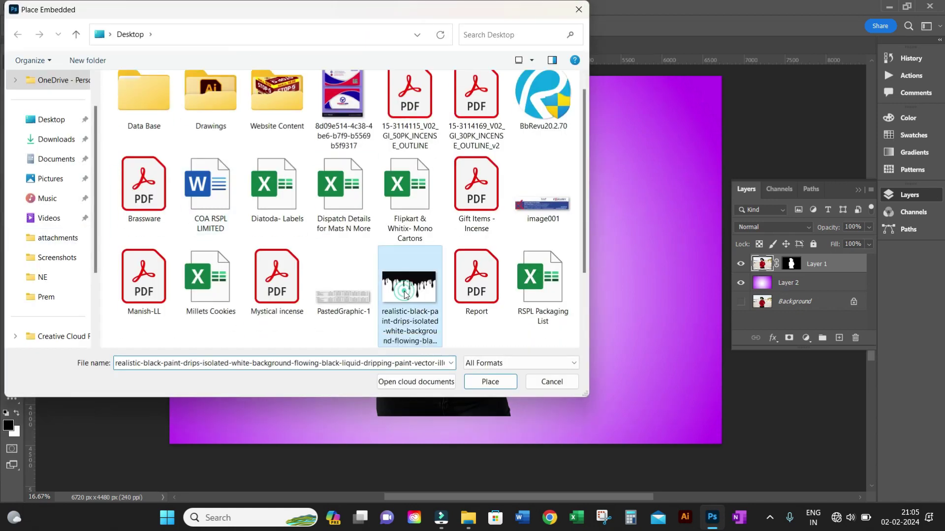
click(504, 382)
drag(451, 240, 450, 292)
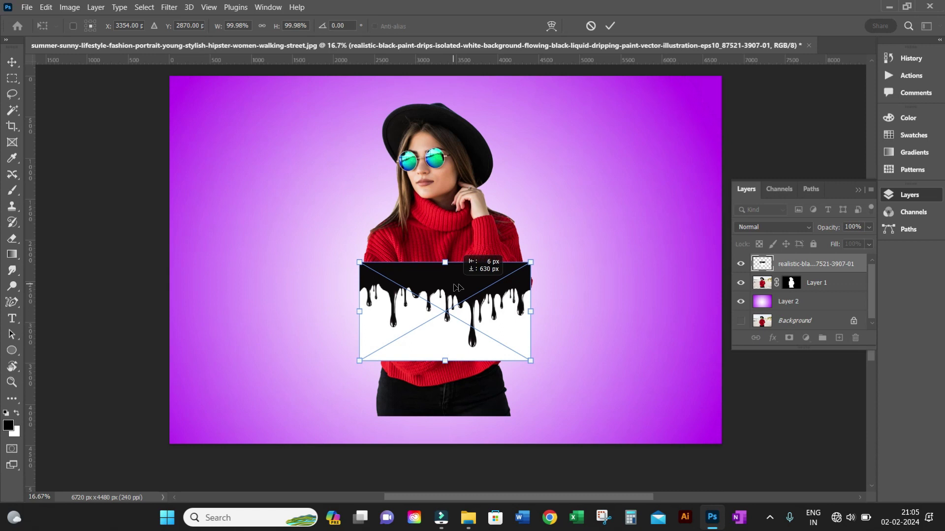
click(610, 27)
Reduce the drip layer's fill to 65% and shift the image slightly down across the sweater.
click(868, 244)
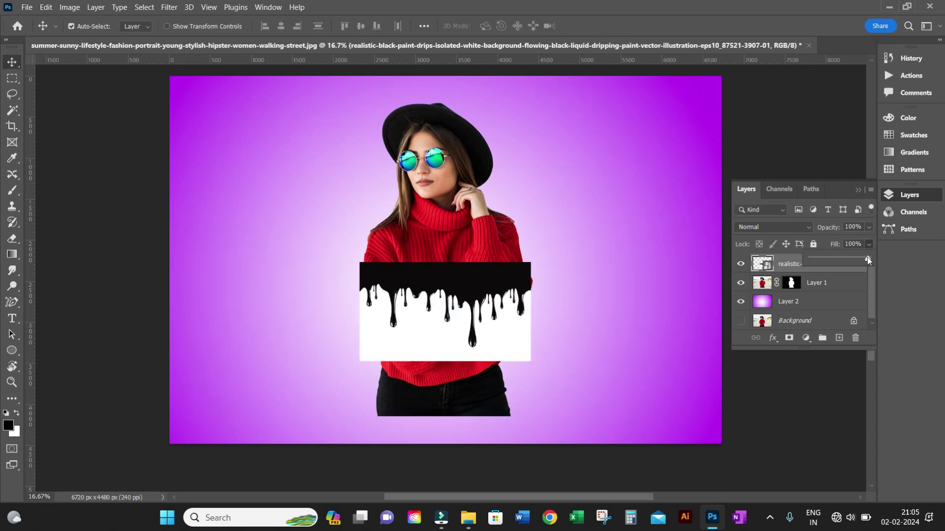
drag(854, 257, 848, 256)
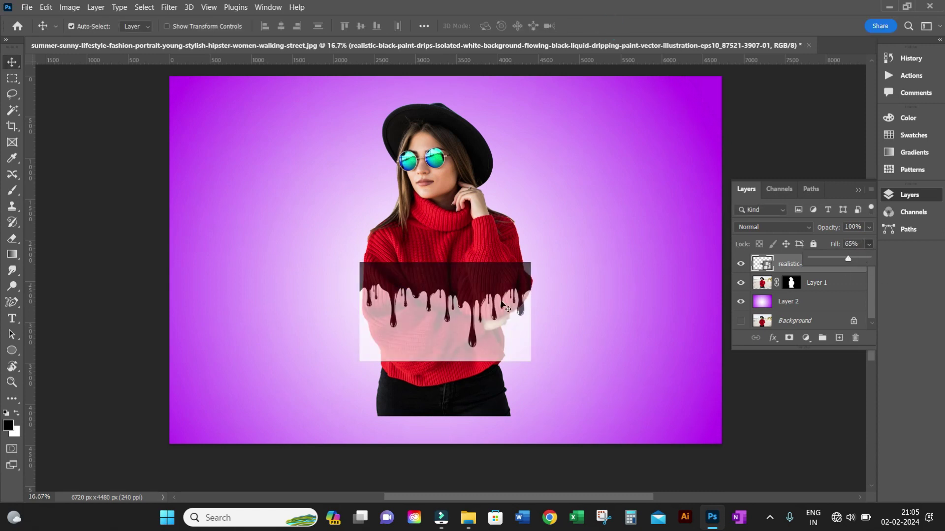
key(ctrl+space)
click(463, 280)
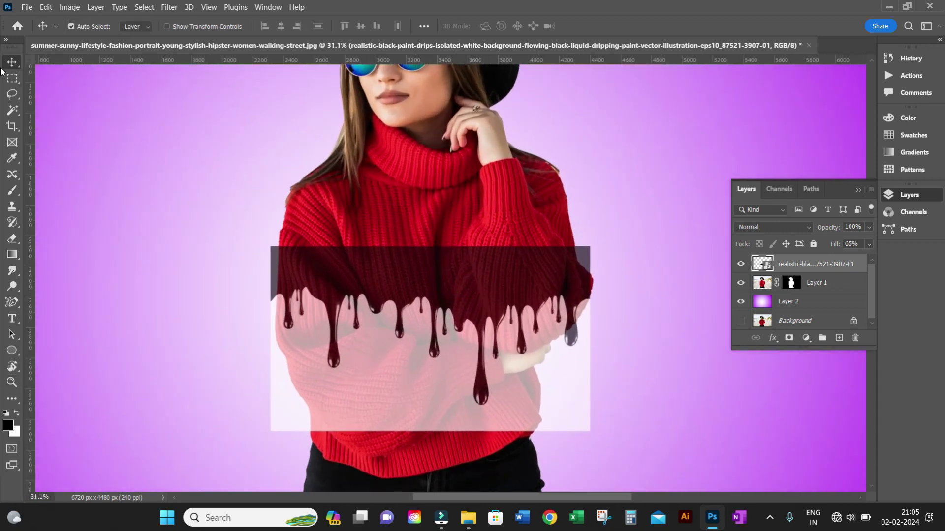
drag(445, 282, 449, 298)
Set the drip layer's fill to 100% and convert its smart object to a regular pixel layer.
click(867, 244)
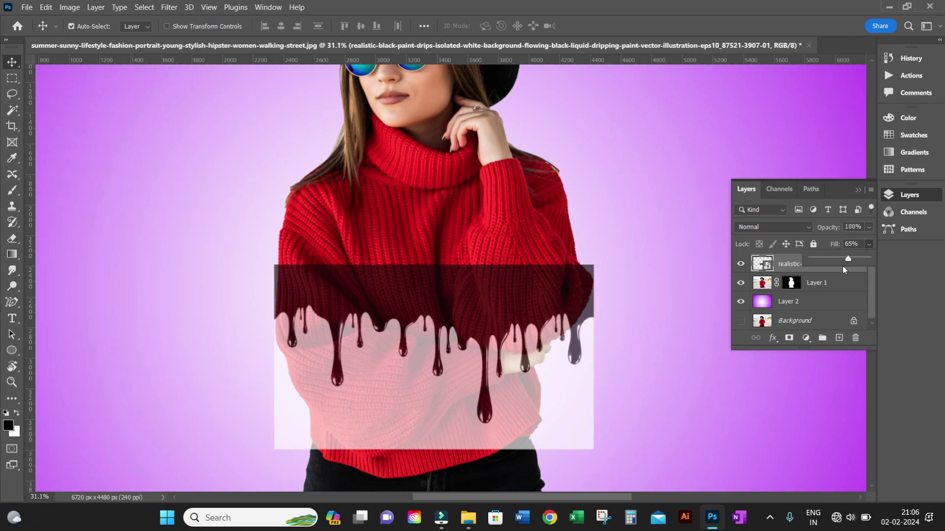
drag(851, 258, 882, 257)
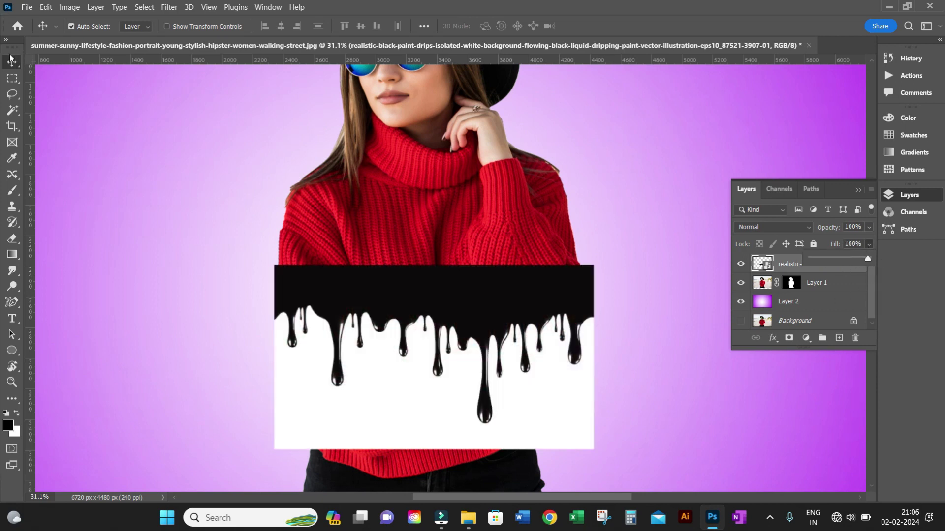
key(z)
alt+click(523, 372)
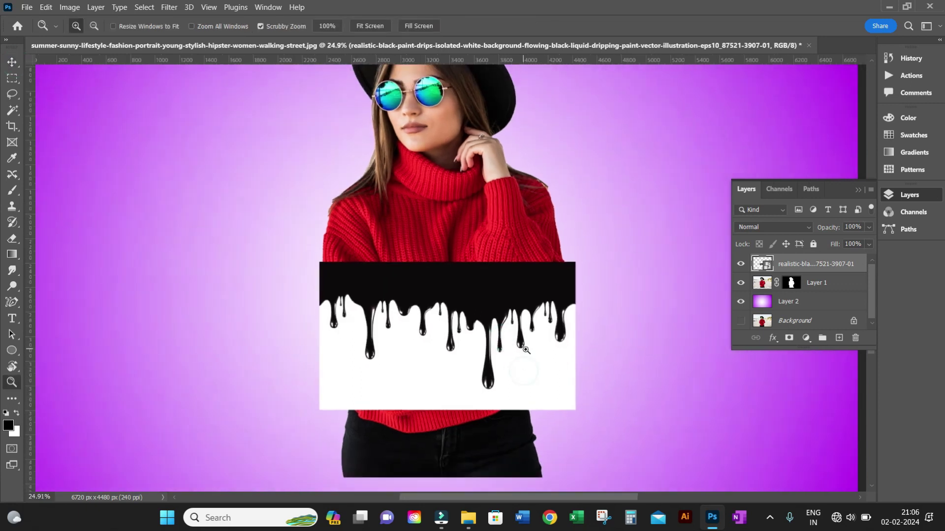
alt+click(526, 350)
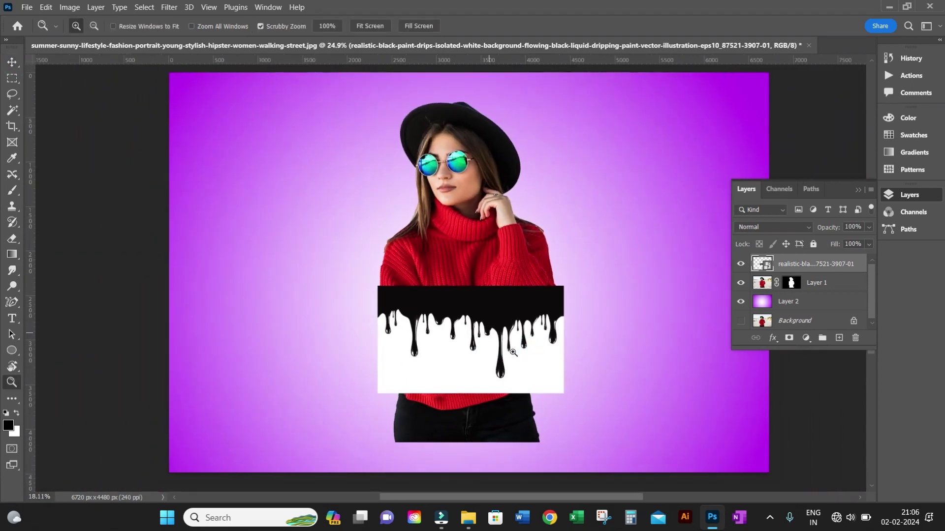
right_click(778, 263)
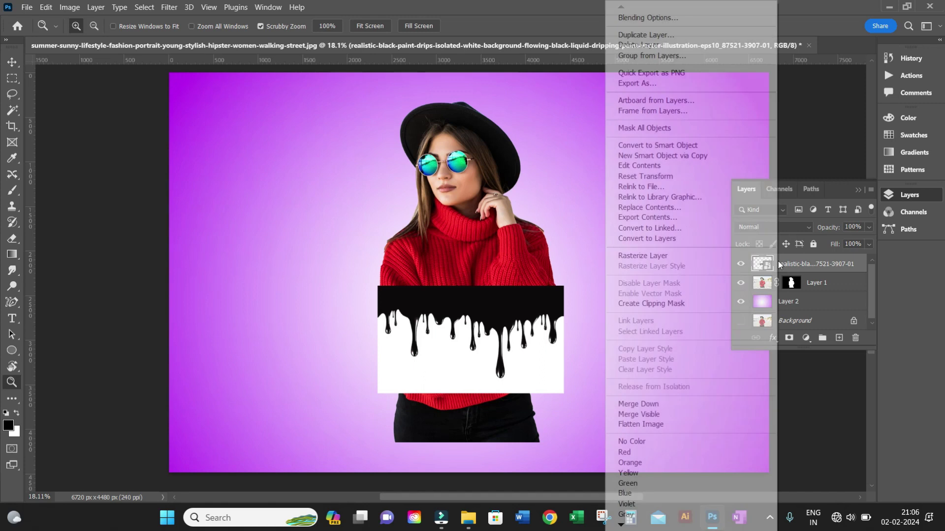
click(692, 240)
click(460, 204)
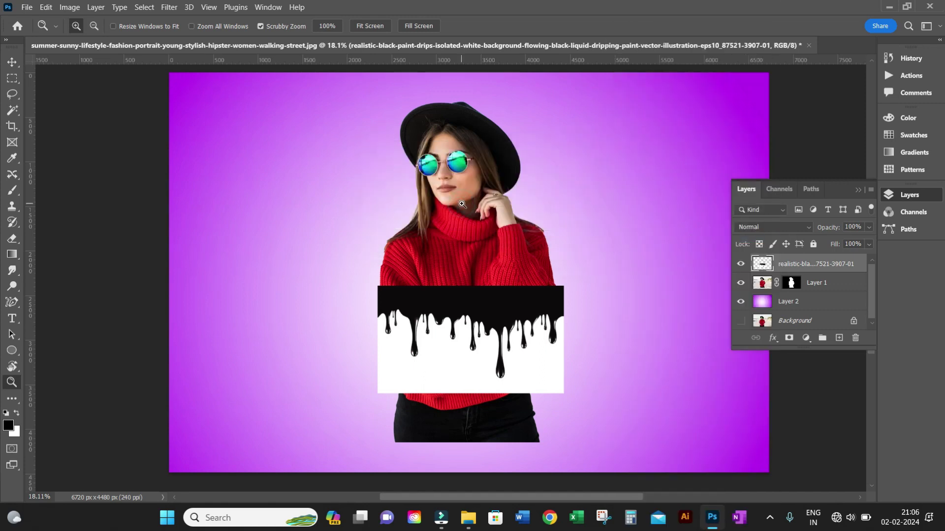
Delete the white area below the drips using a Magic Wand selection and clear the selection.
click(13, 111)
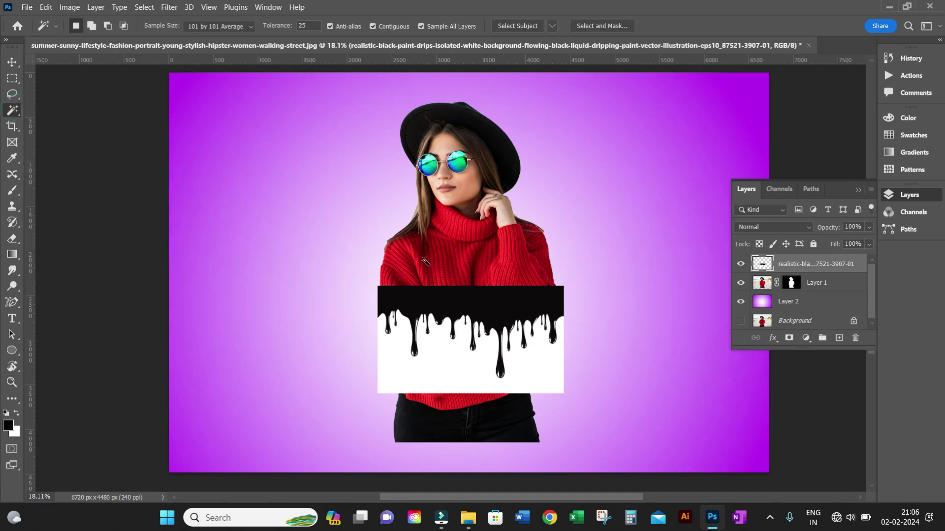
click(443, 364)
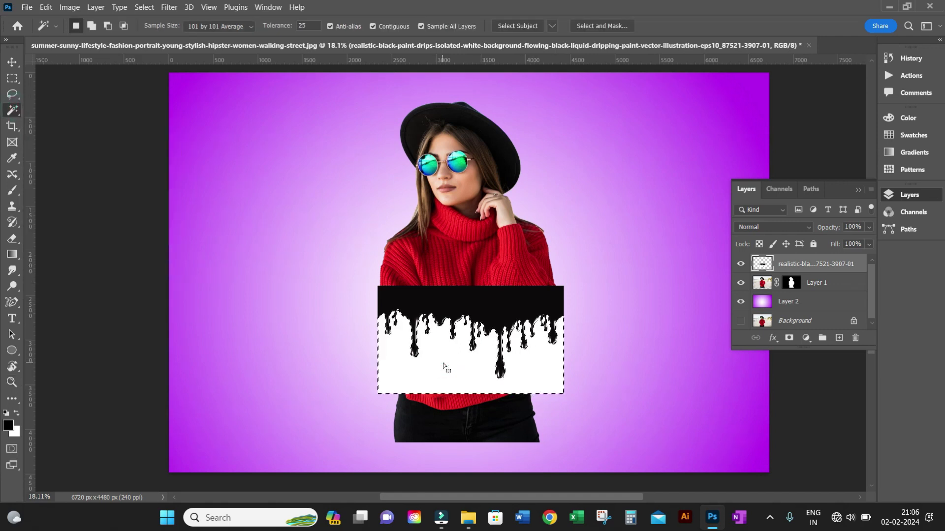
key(Delete)
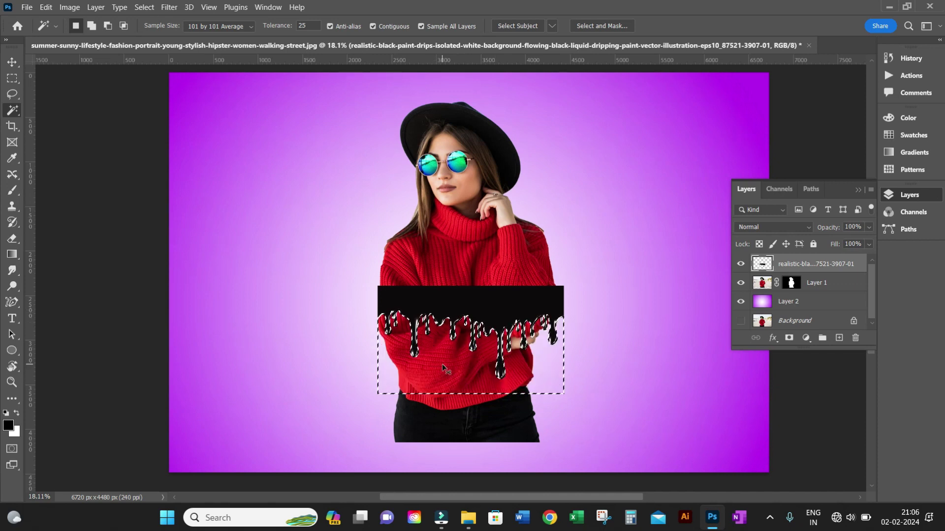
key(ctrl+d)
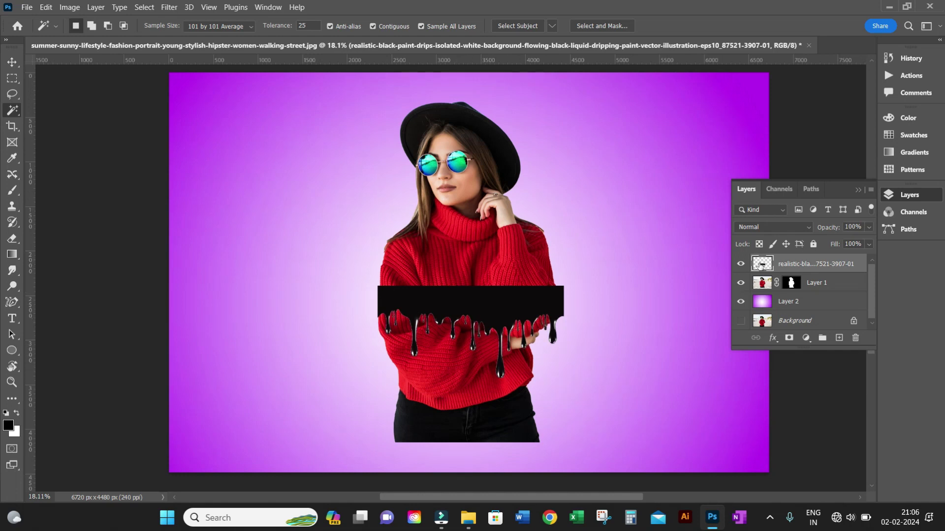
Load the black drip layer's pixels as a selection and hide that layer.
right_click(760, 266)
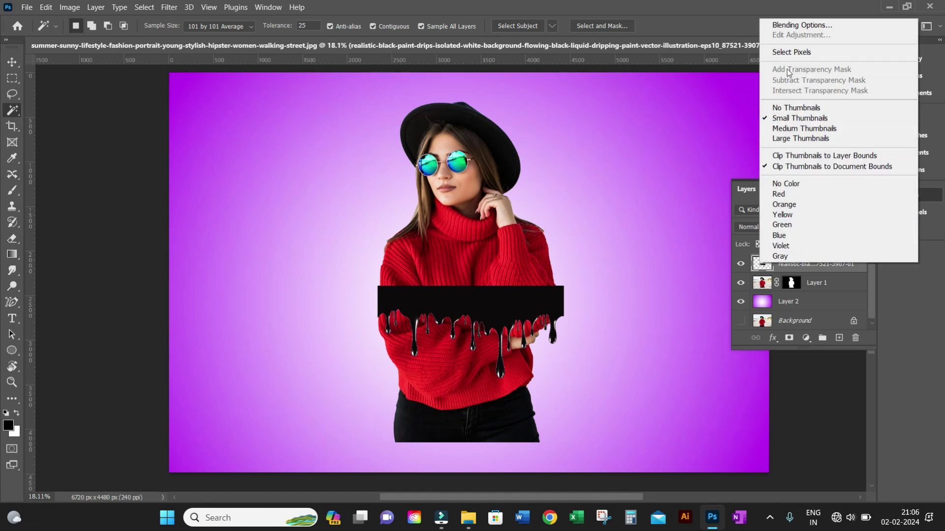
click(790, 52)
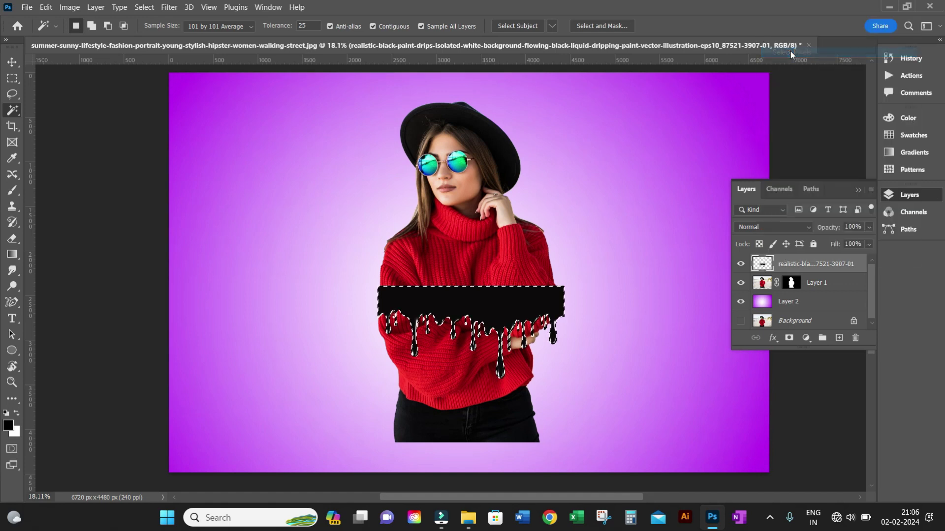
click(741, 264)
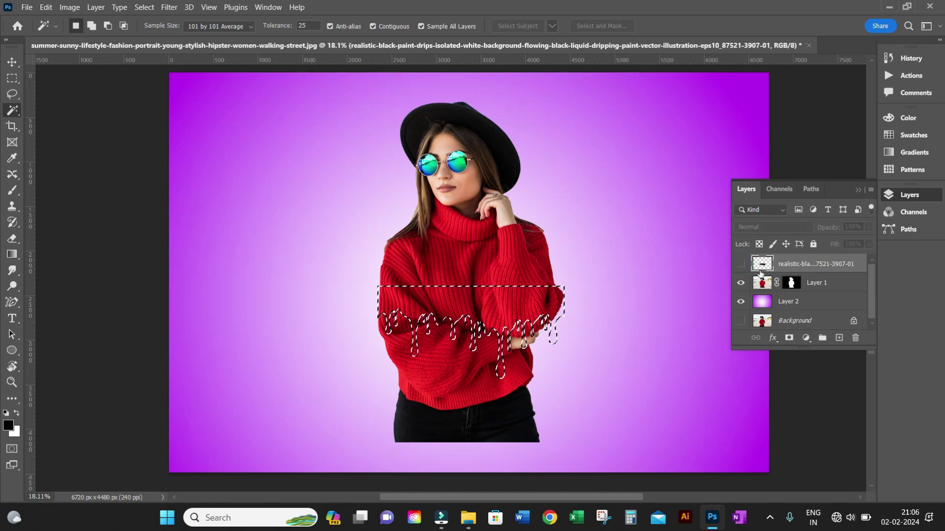
Target the layer mask of Layer 1 and invert the drip-shaped selection.
click(792, 284)
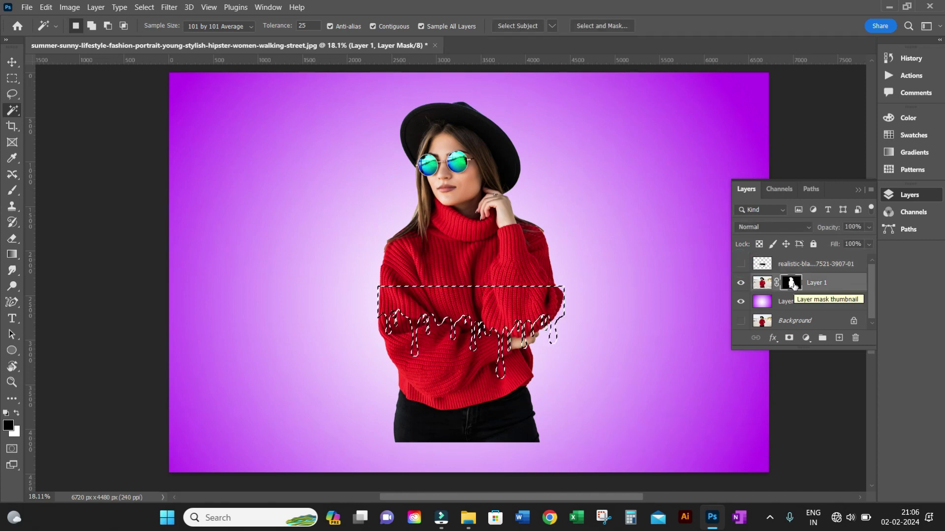
click(149, 8)
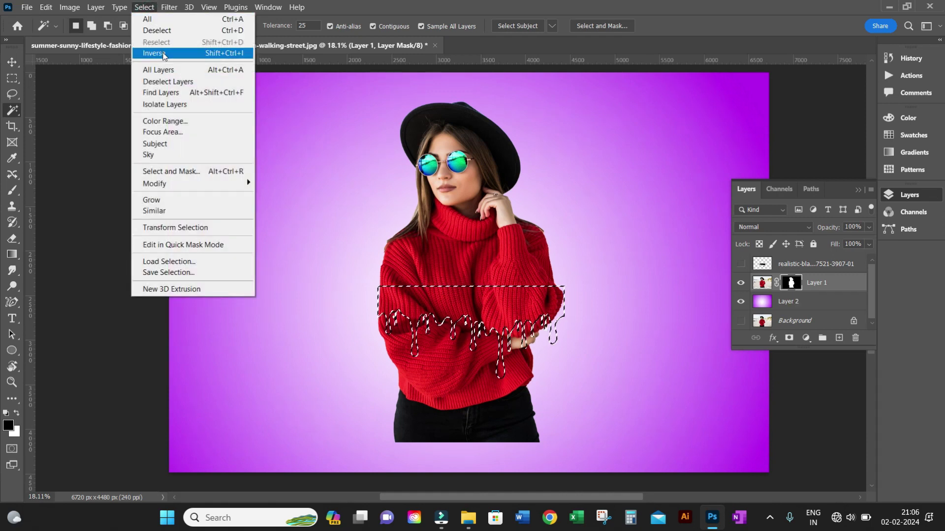
click(163, 54)
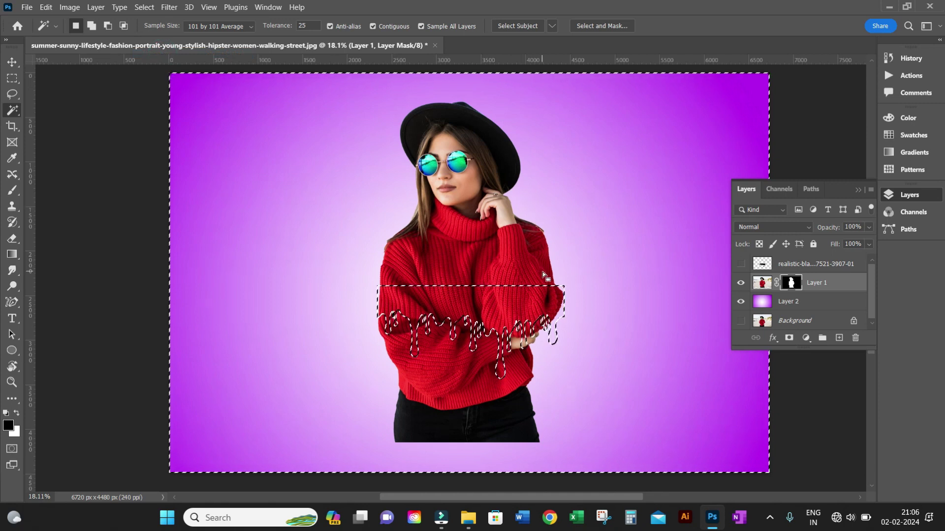
Paint black on Layer 1's mask with a 100% hardness brush to hide the body below the drips, and clear the selection.
click(12, 190)
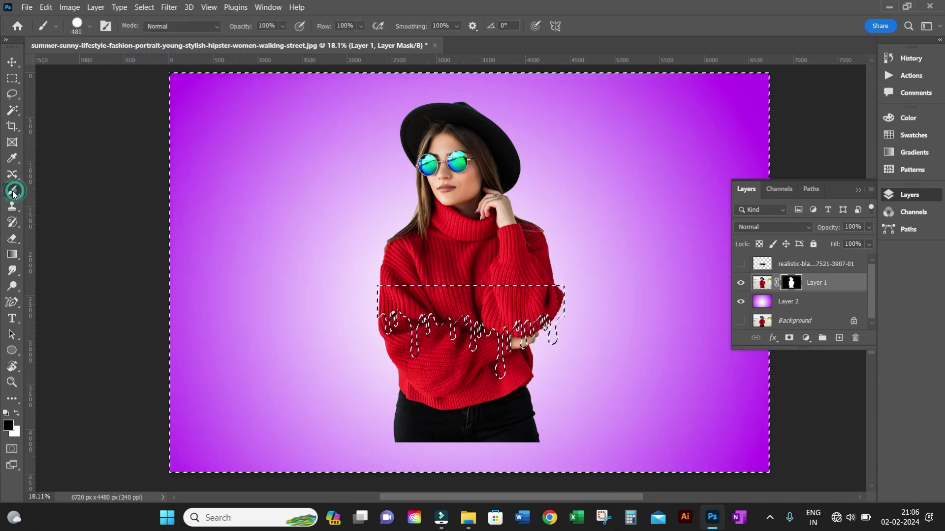
click(90, 28)
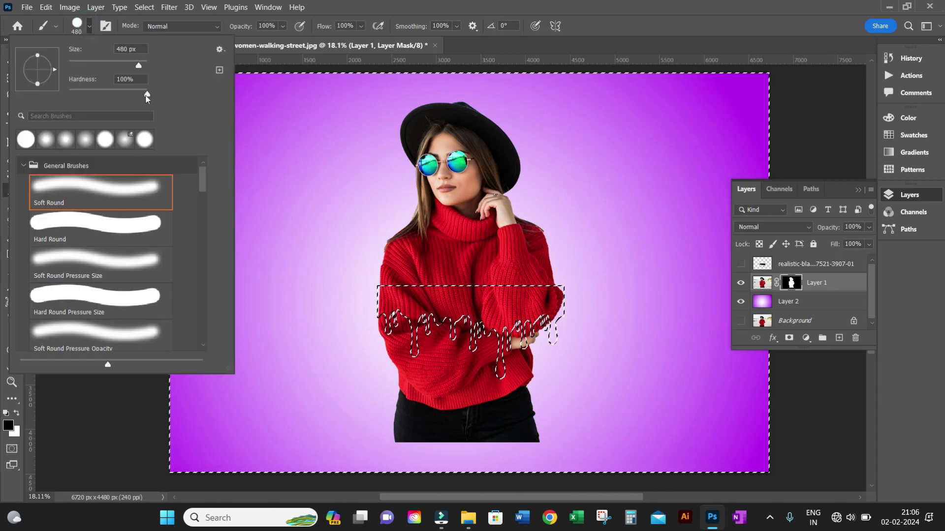
drag(146, 94, 155, 92)
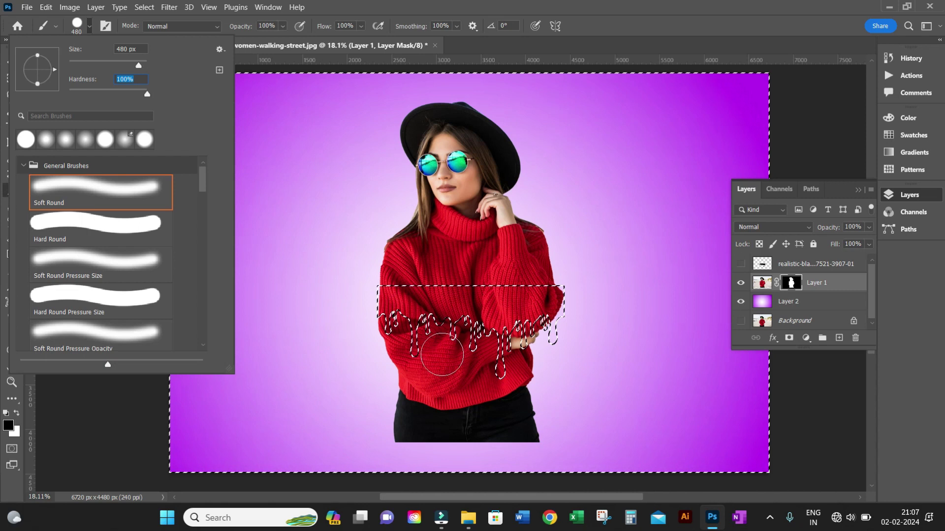
mouse_move(442, 358)
mouse_down()
mouse_move(433, 358)
mouse_move(443, 348)
mouse_move(433, 350)
mouse_move(545, 342)
mouse_move(371, 392)
mouse_move(656, 382)
mouse_up()
drag(325, 431, 652, 443)
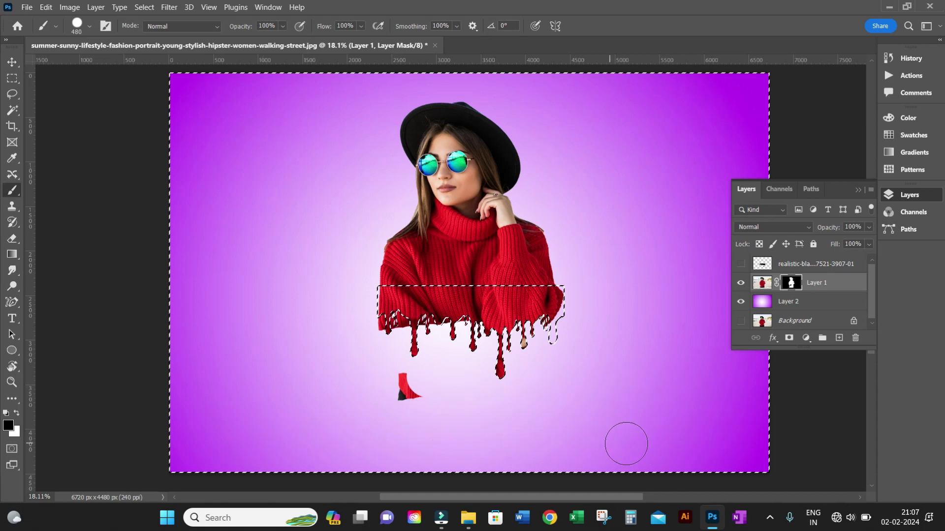
click(400, 378)
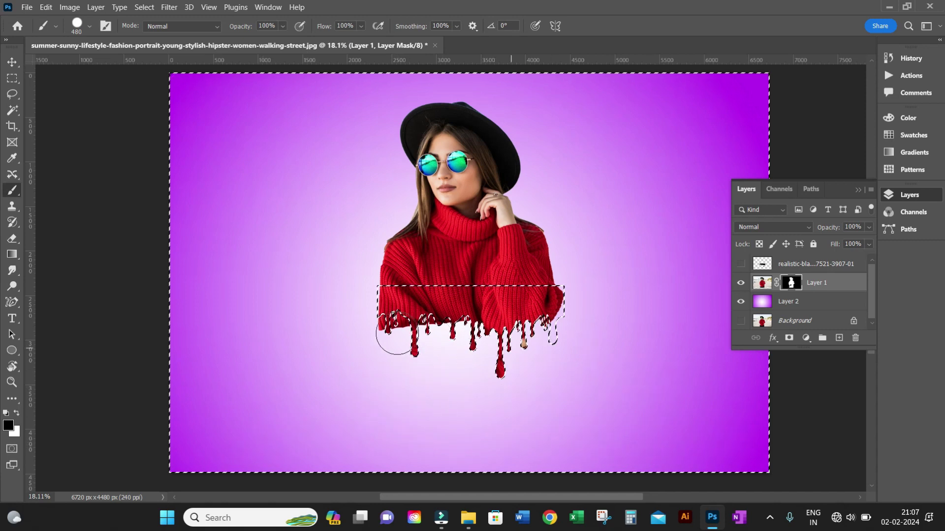
key(ctrl+d)
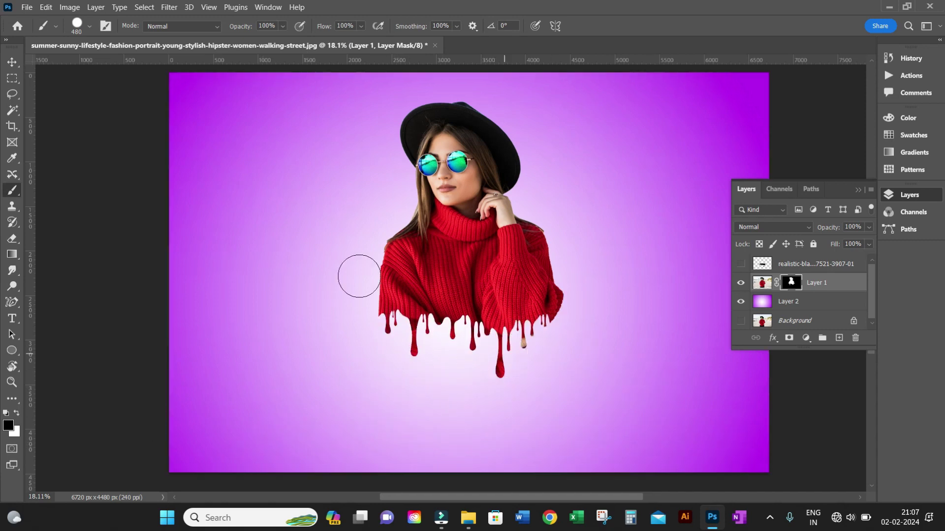
Add a new layer above Layer 2 and paint one dark red dot below the drips with a 480 px soft brush at 28% hardness.
key(v)
key(alt+bracketleft)
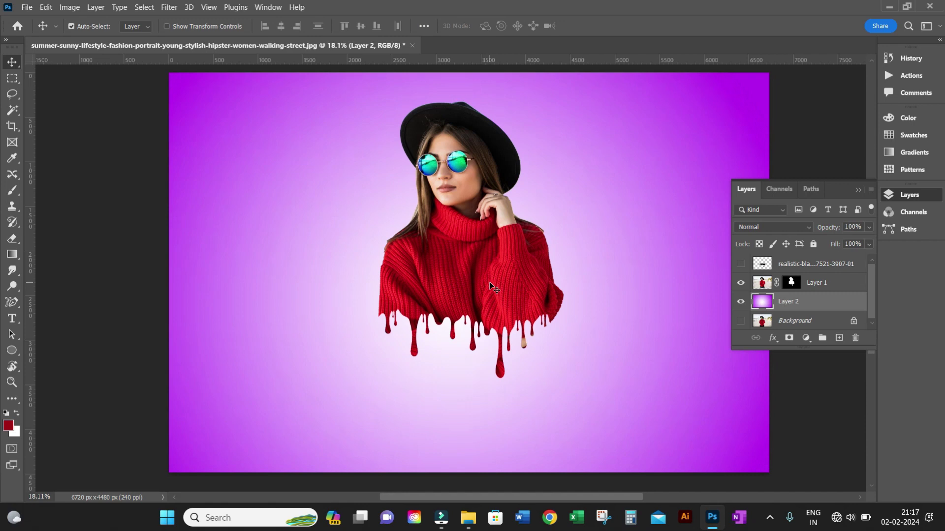
click(839, 338)
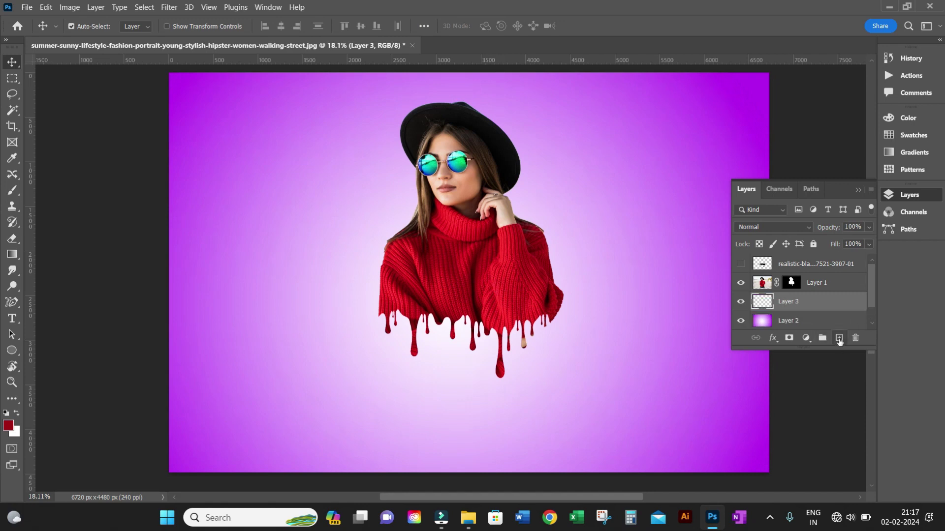
click(11, 192)
click(87, 27)
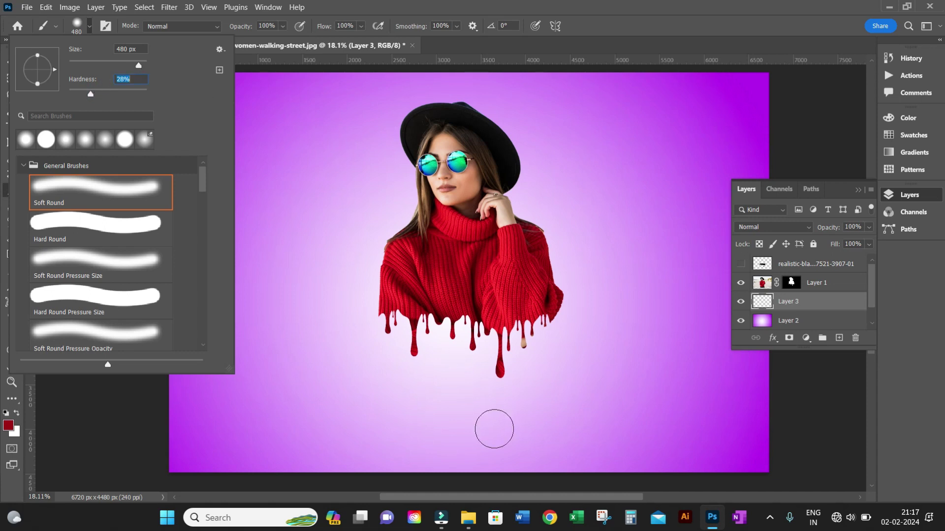
click(458, 398)
click(458, 399)
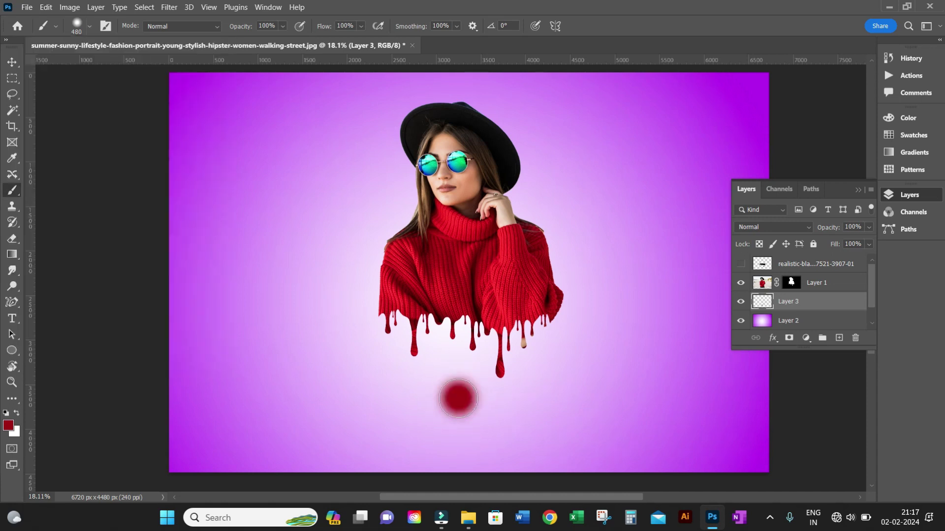
Transform the red dot into a thin, wide shadow ellipse, about 272% wide and 10% high, centred under the drips.
key(ctrl+t)
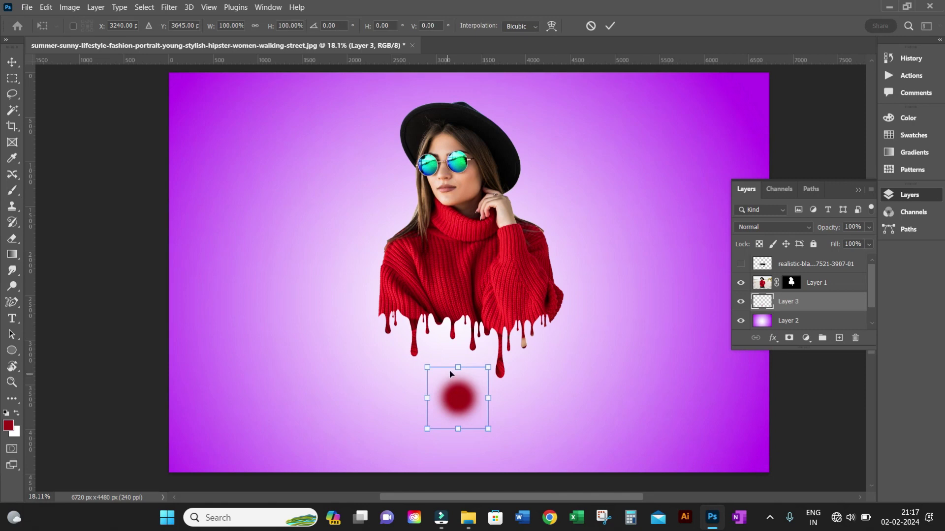
drag(461, 367, 522, 412)
drag(371, 411, 390, 411)
Set the shadow layer's fill to 60% and move the shadow slightly up towards the drips.
click(868, 245)
drag(860, 261, 845, 260)
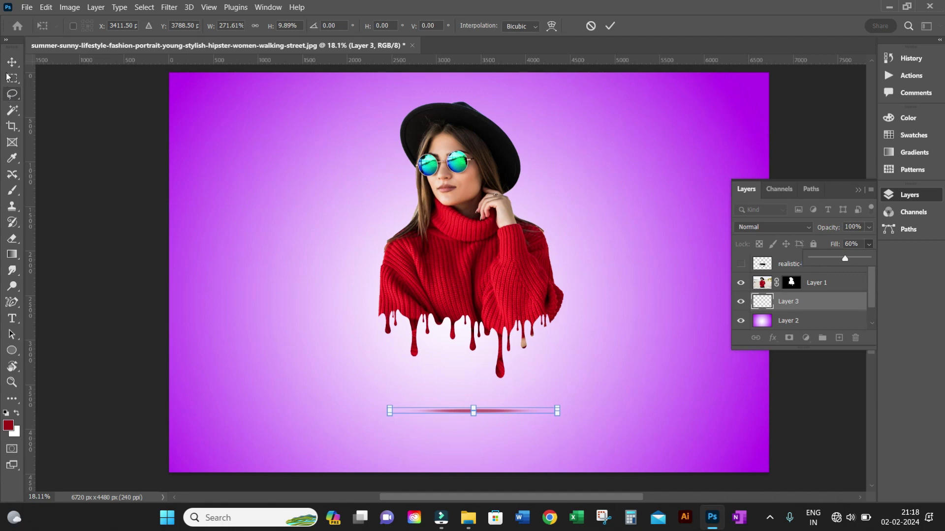
click(12, 61)
drag(488, 413, 486, 402)
scroll(542, 337, up, 1)
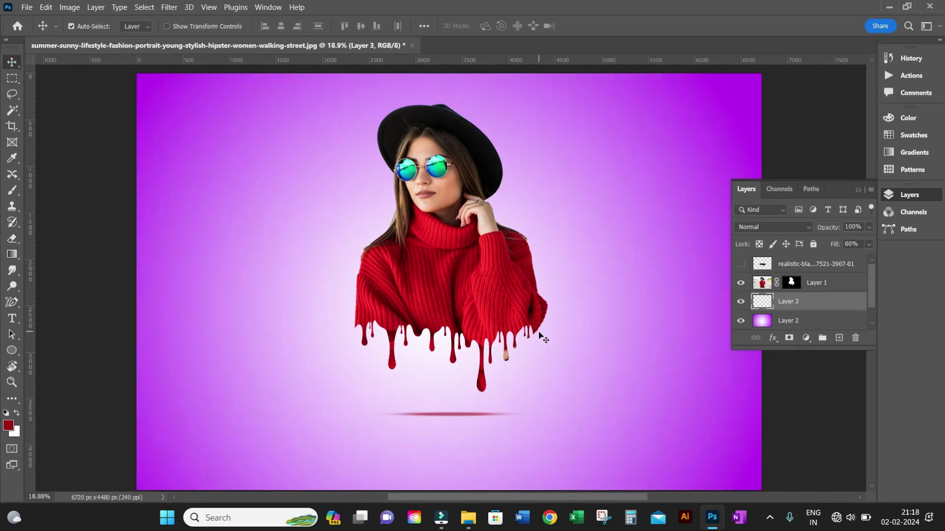